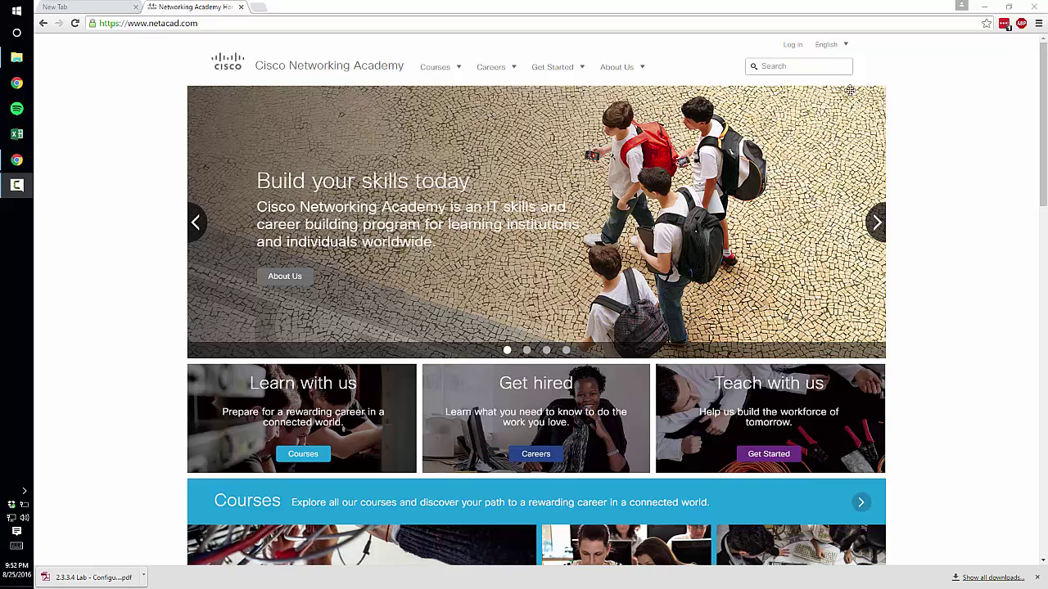
- Sign in to the NetAcad instructor account using the saved credentials
click(792, 44)
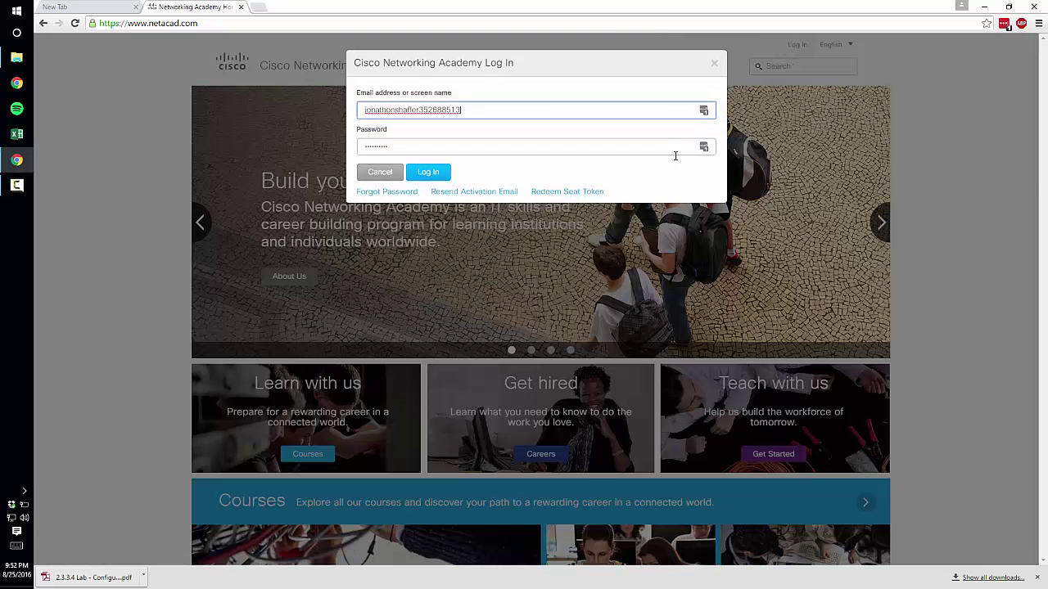
click(433, 173)
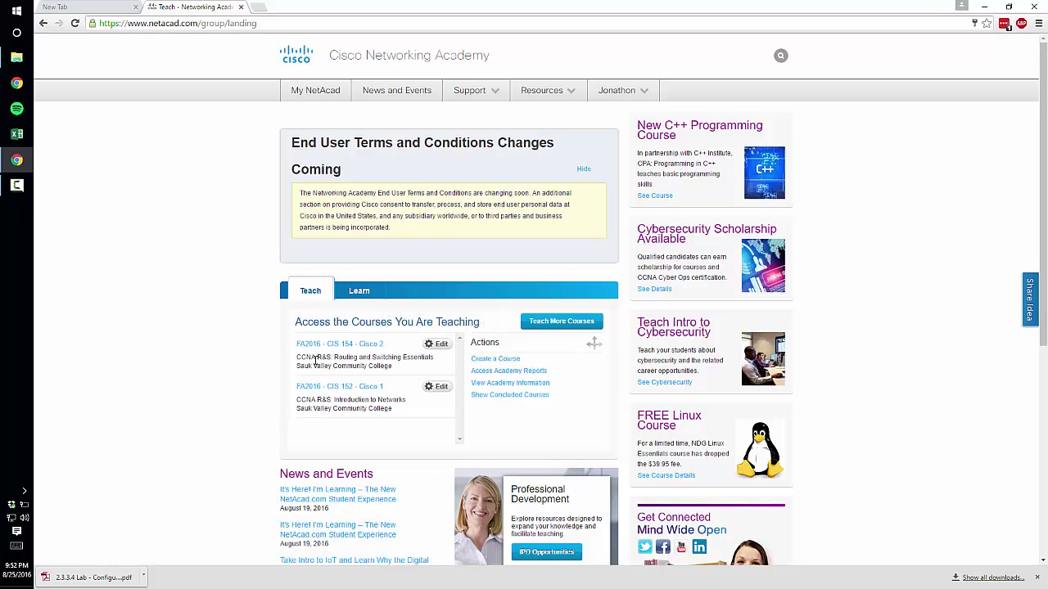
- Name the new course 'test', ID 456465, using CCNA R&S: Introduction to Networks, English - 5.1
click(485, 360)
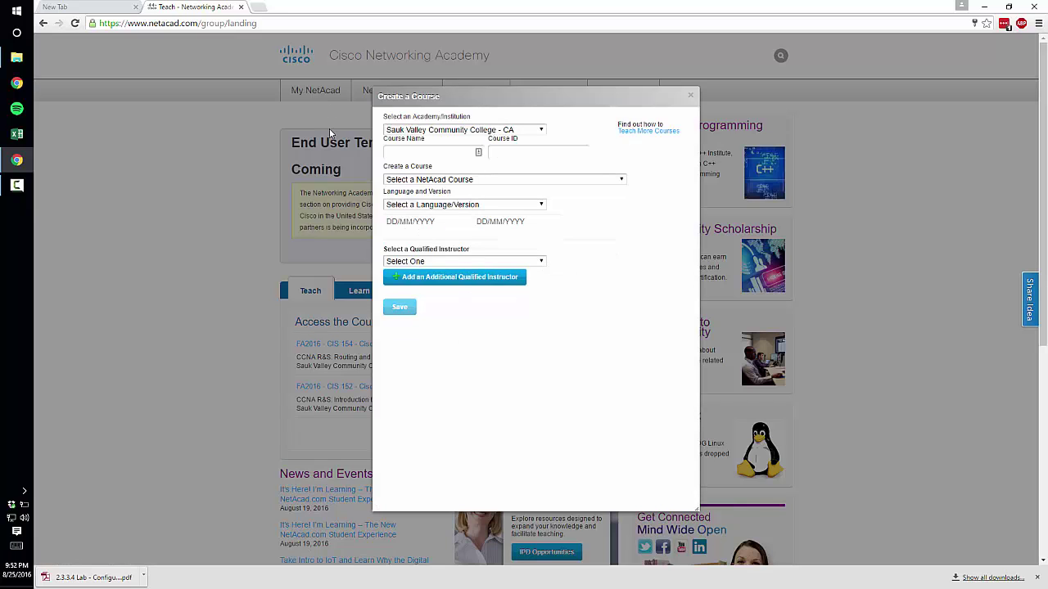
click(440, 156)
text(test)
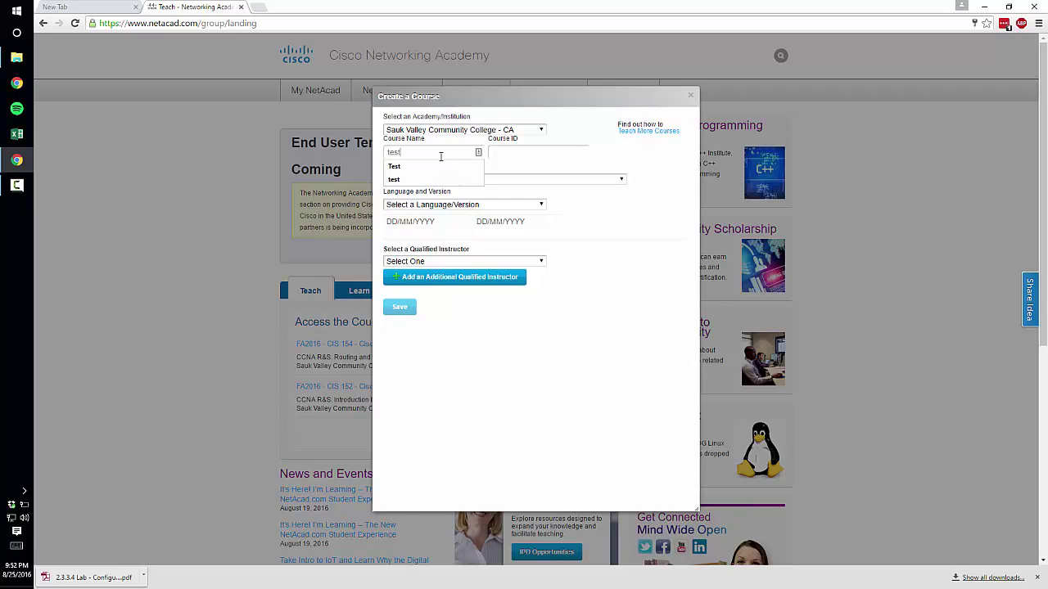
key(Tab)
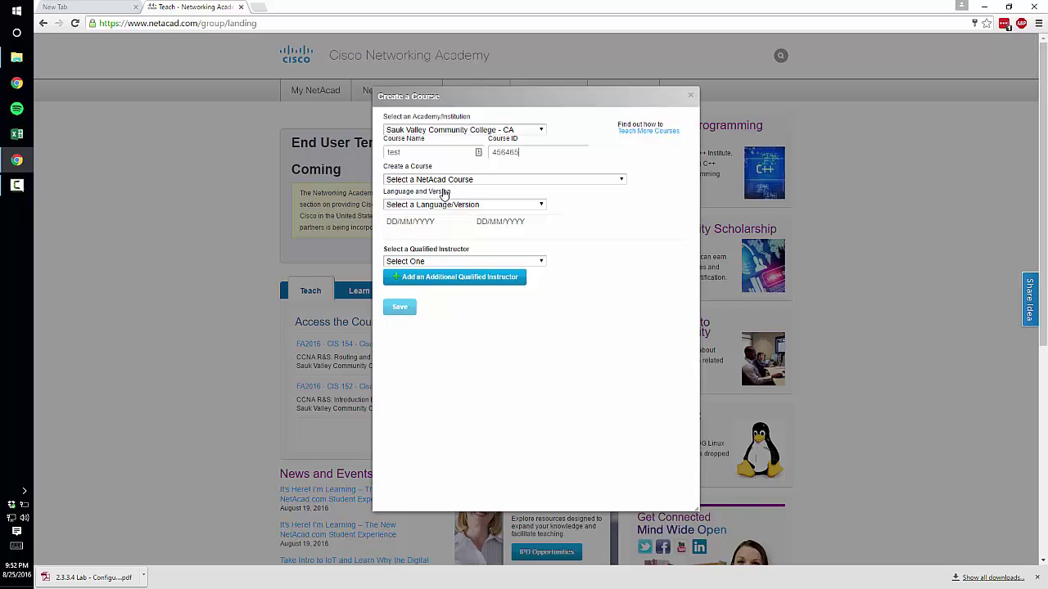
click(414, 181)
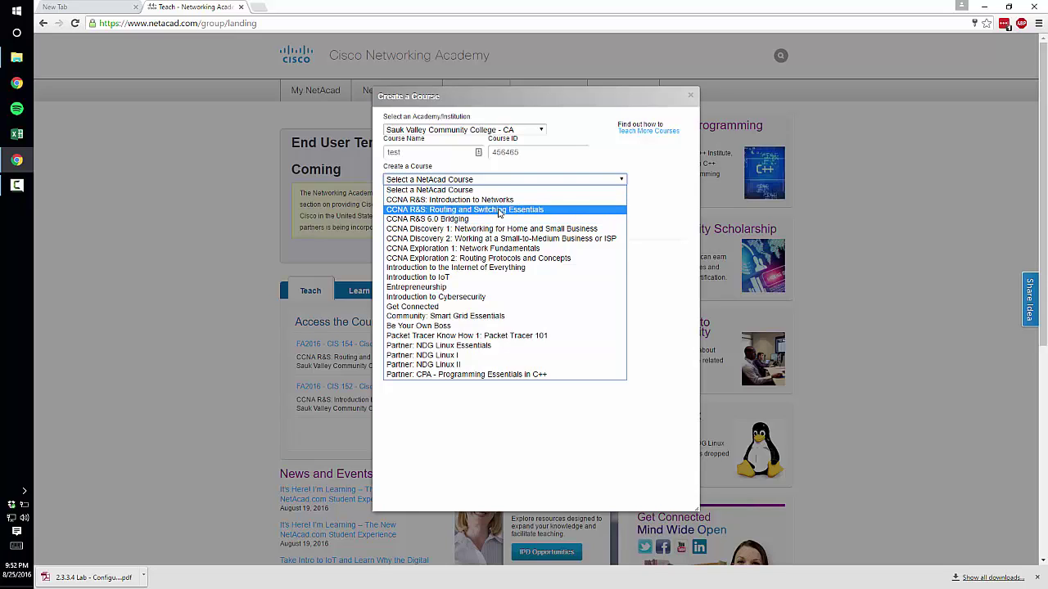
click(503, 202)
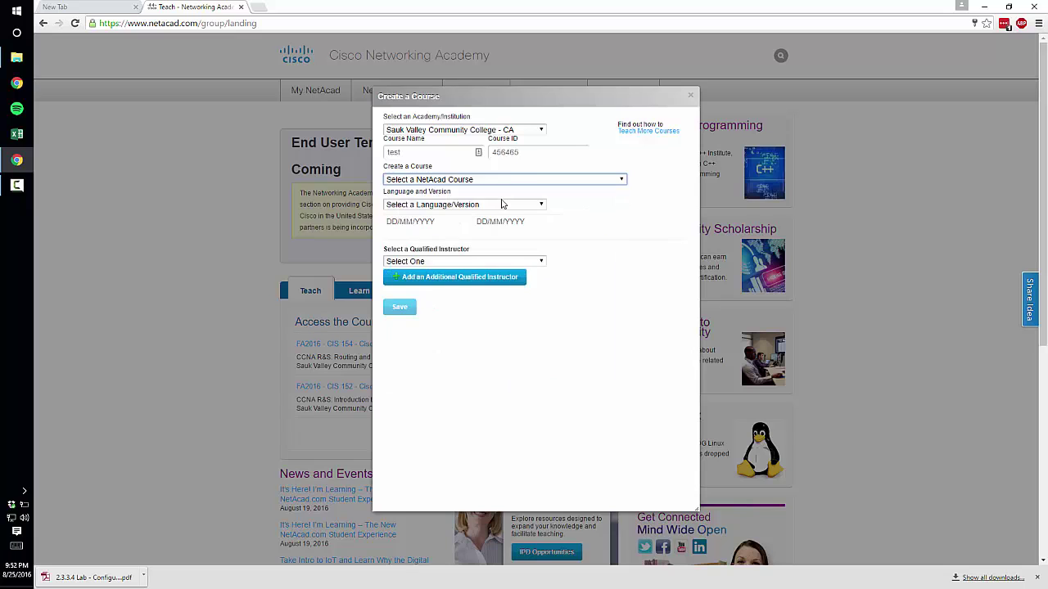
click(464, 205)
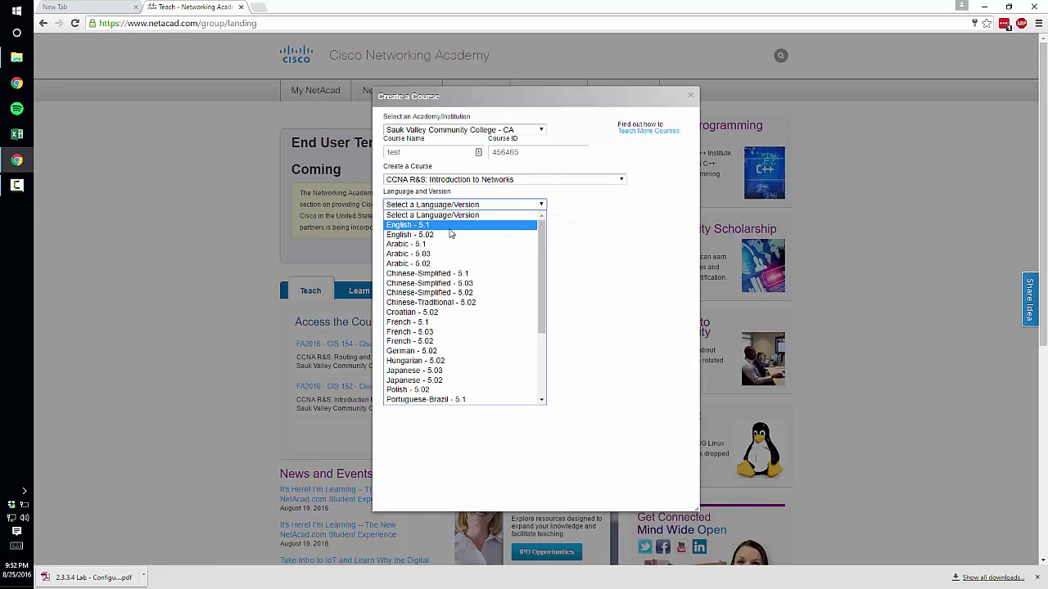
click(449, 227)
- Set the course to run from 08/25/2016 to 10/25/2016 and save it
click(422, 222)
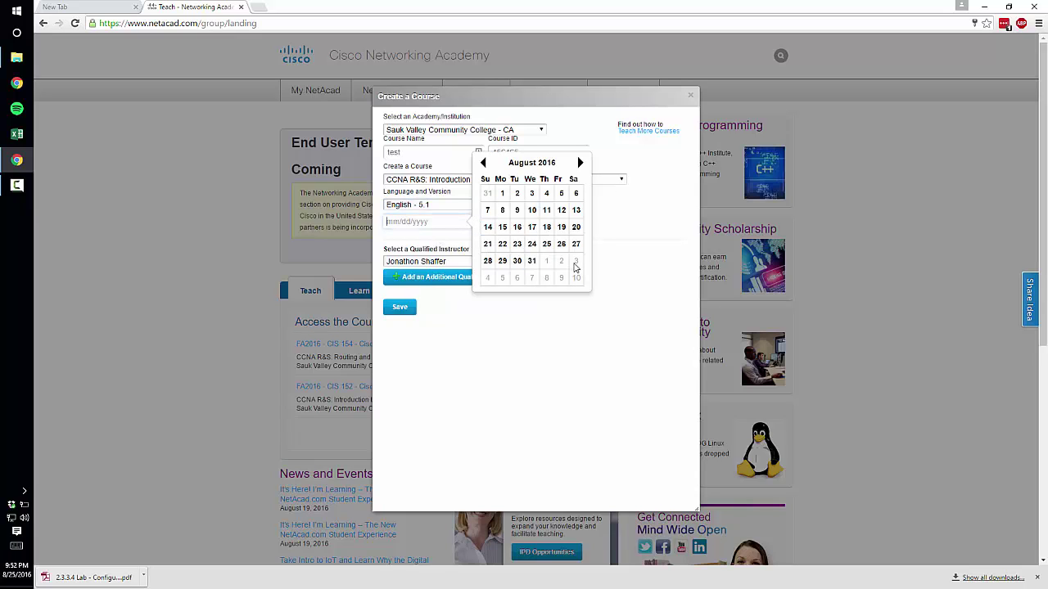
click(546, 243)
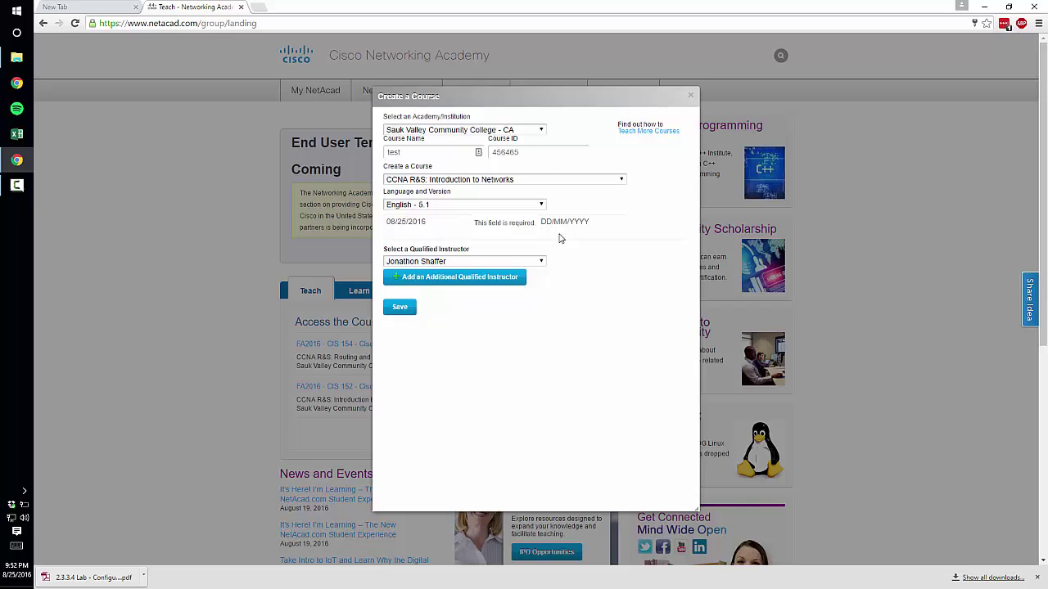
click(565, 223)
click(557, 221)
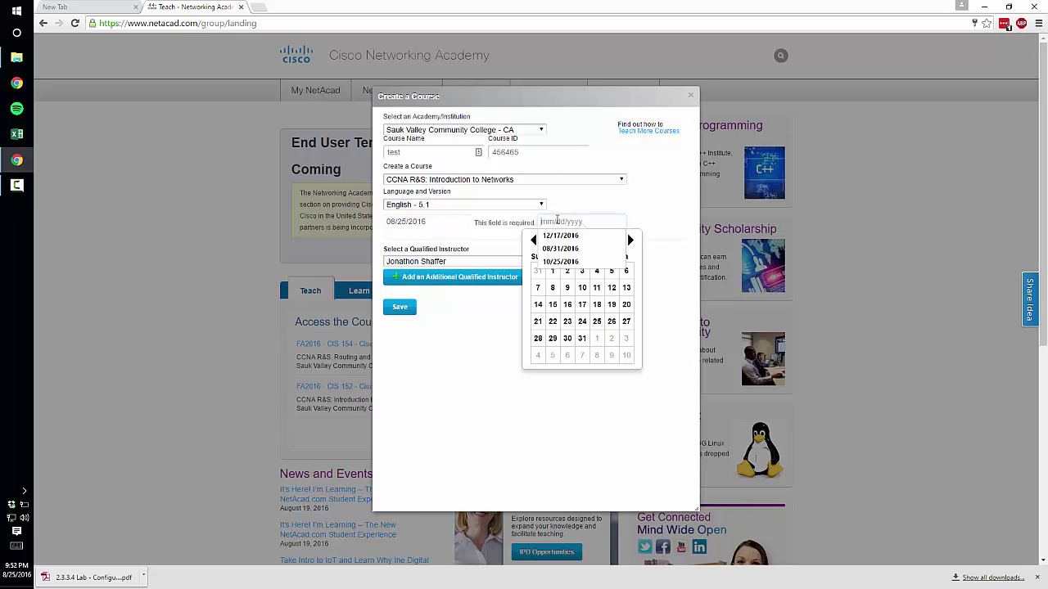
click(629, 239)
click(629, 240)
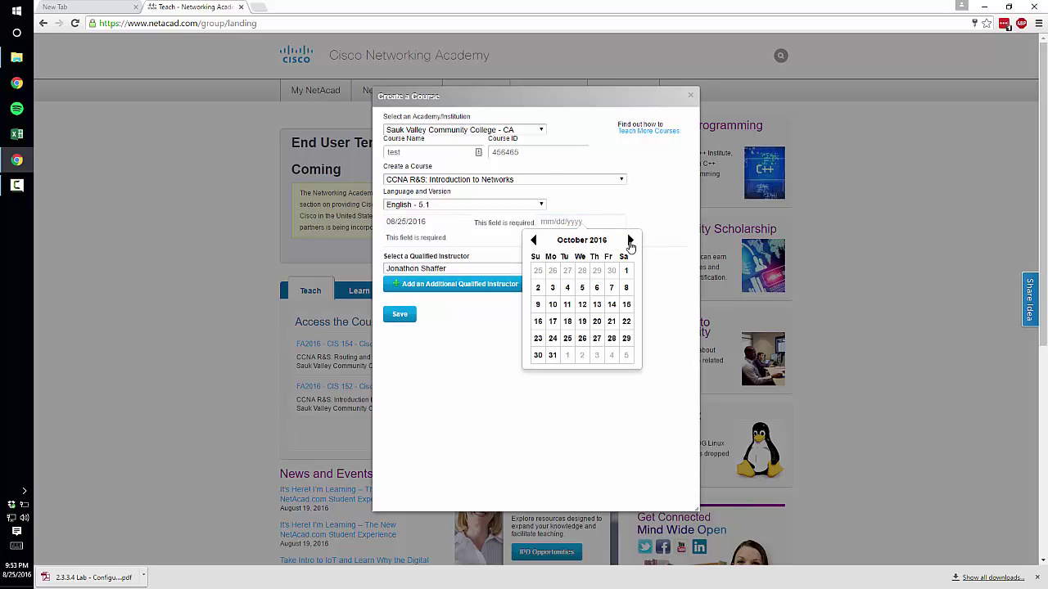
click(568, 338)
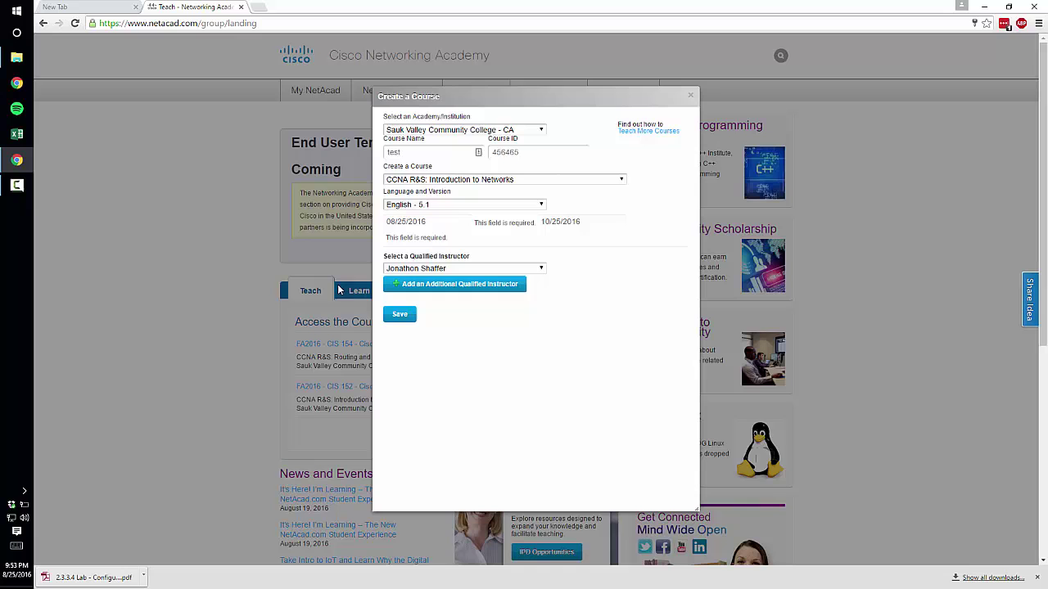
click(400, 316)
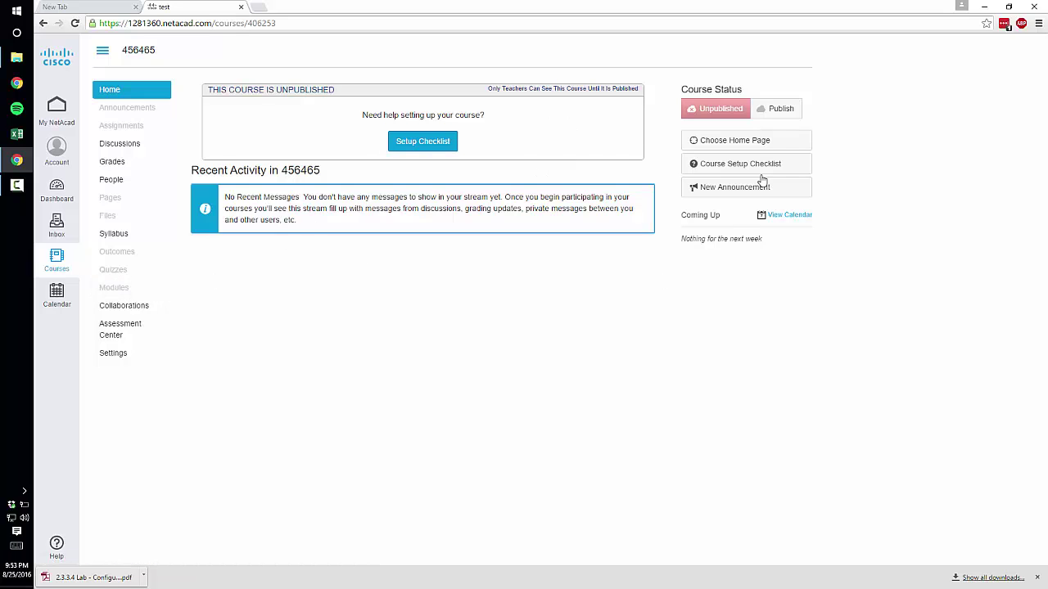
- Publish course 456465 from its Course Status panel
click(781, 109)
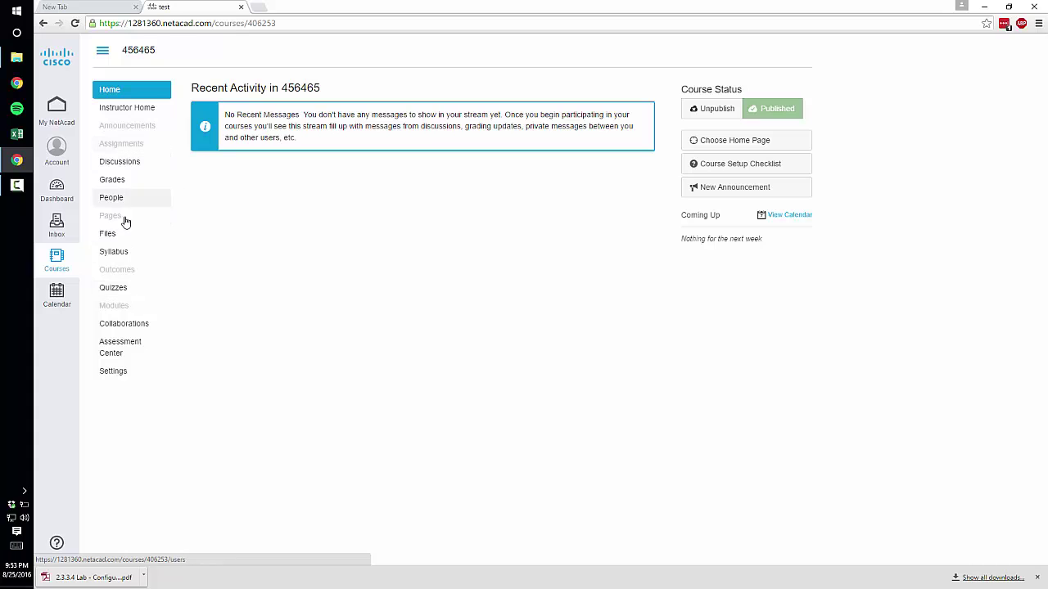
- Browse the course's Modules list, from Course Introduction through the chapter quizzes and exams
click(120, 289)
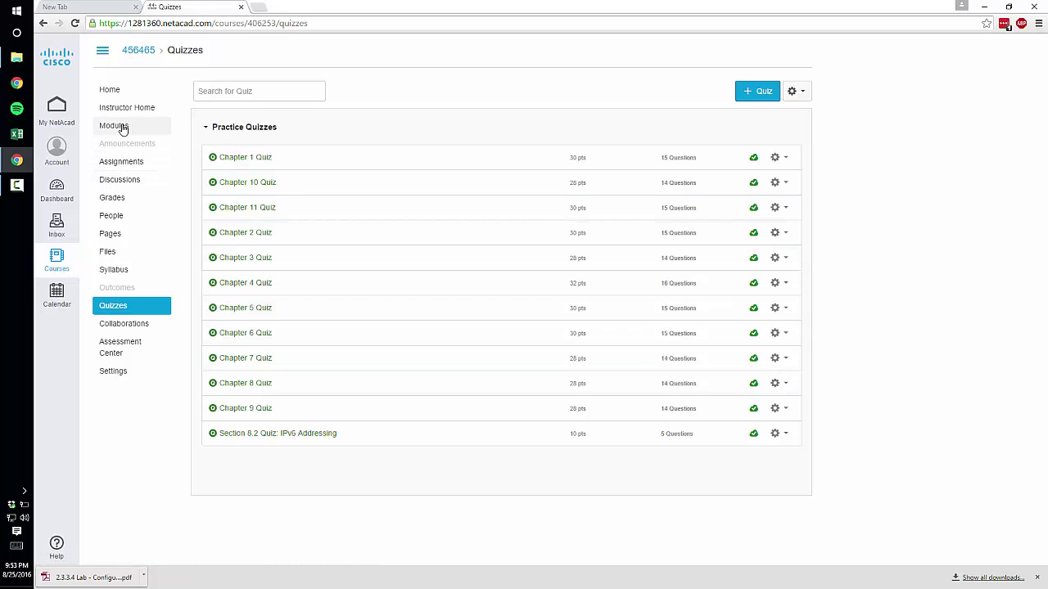
click(133, 130)
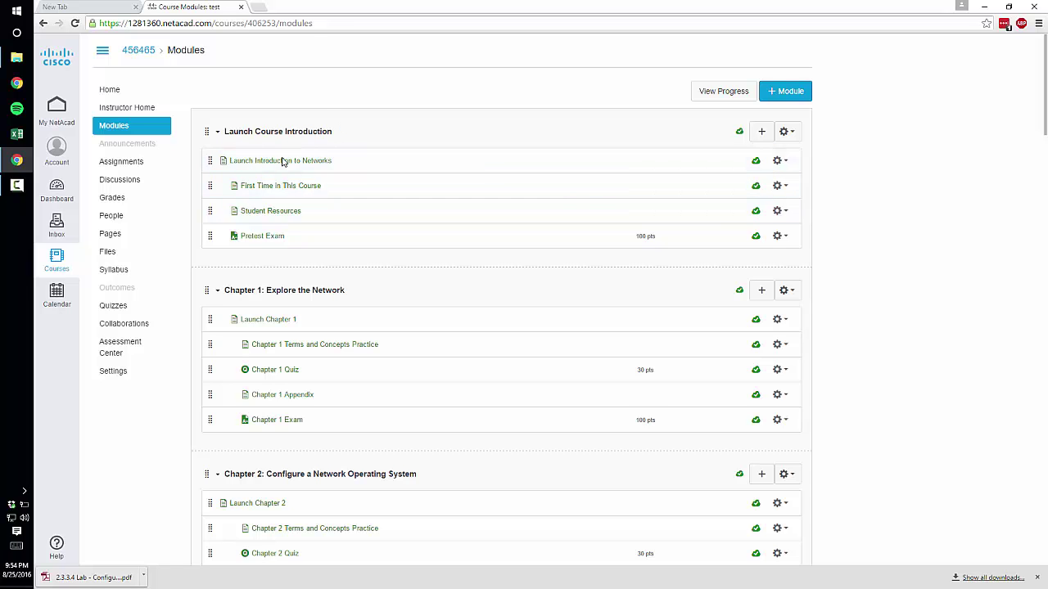
scroll(308, 298, down, 3)
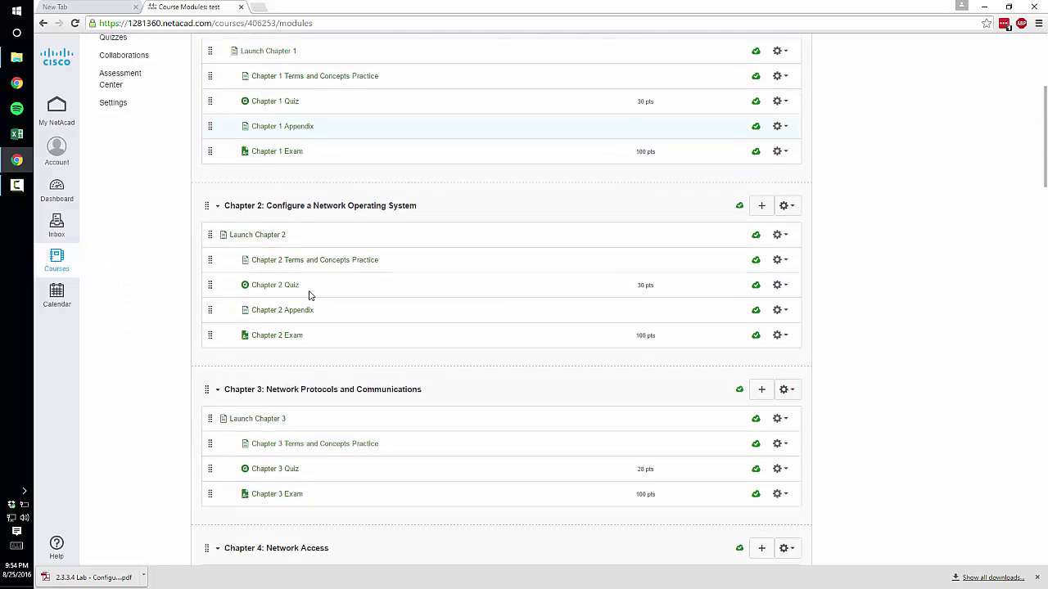
scroll(310, 293, down, 8)
scroll(310, 290, up, 4)
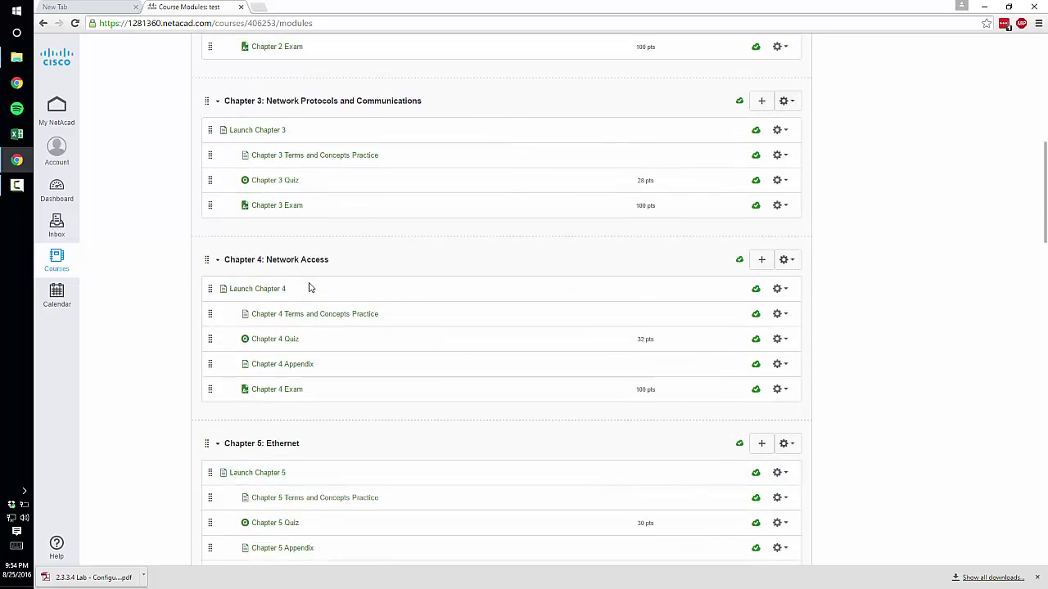
scroll(309, 288, up, 7)
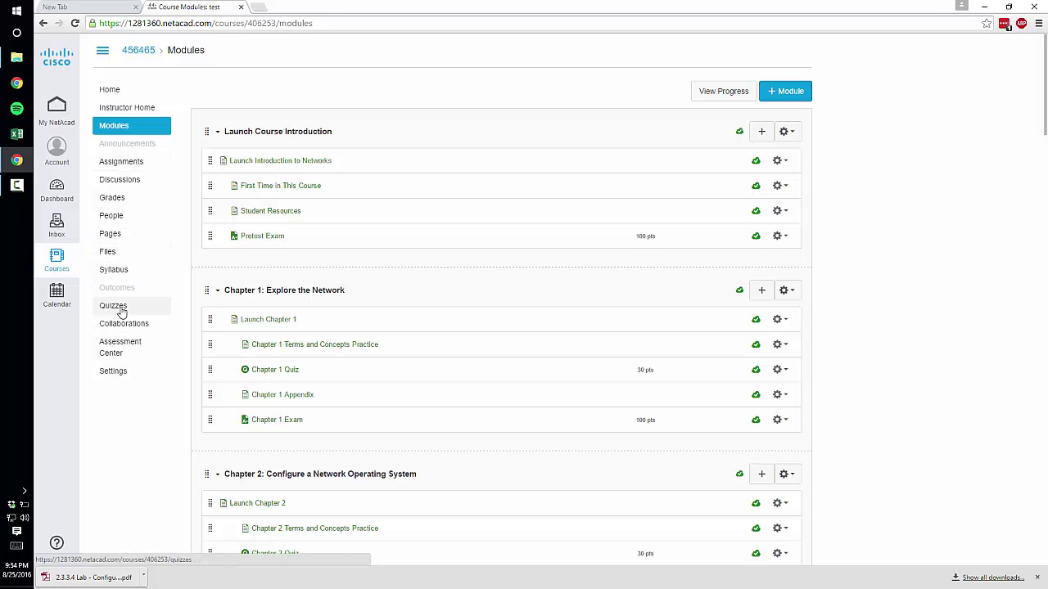
- Look over the new course's Pretest Exam assignment, then return to the NetAcad teaching landing page
click(130, 162)
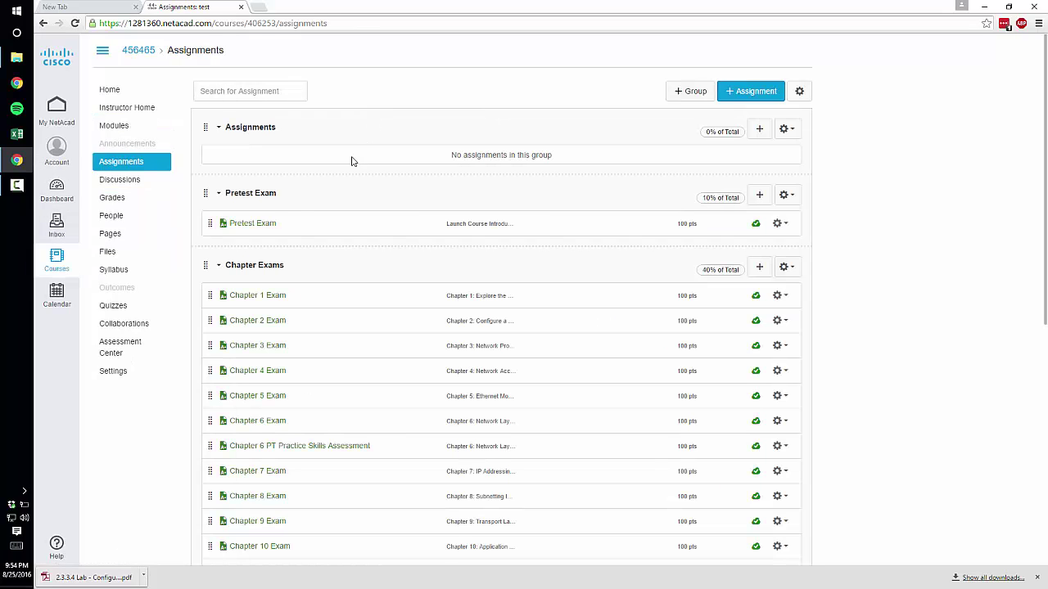
click(250, 227)
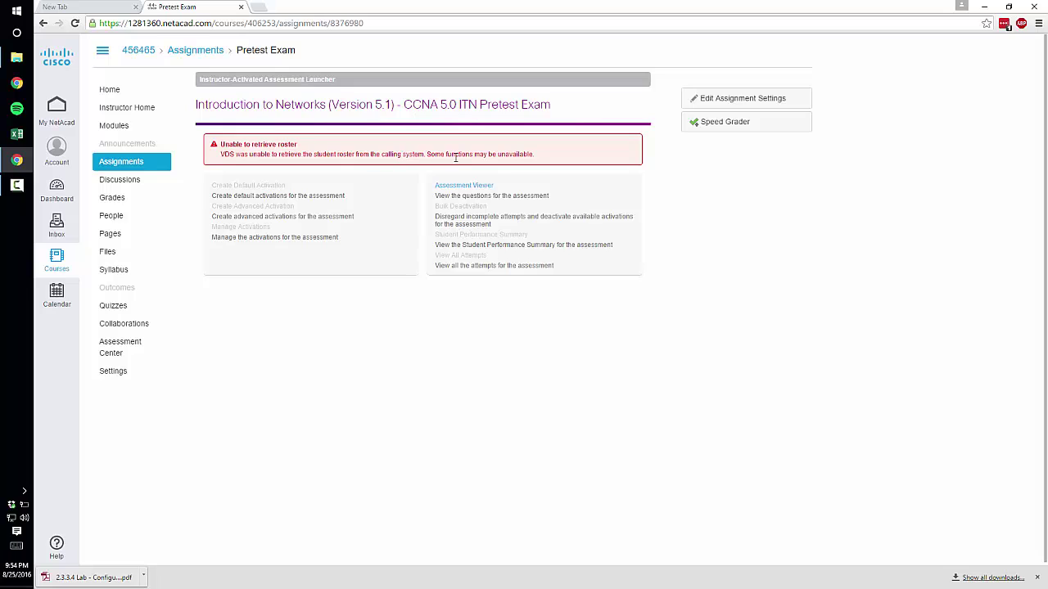
drag(235, 195, 332, 194)
click(353, 205)
click(58, 123)
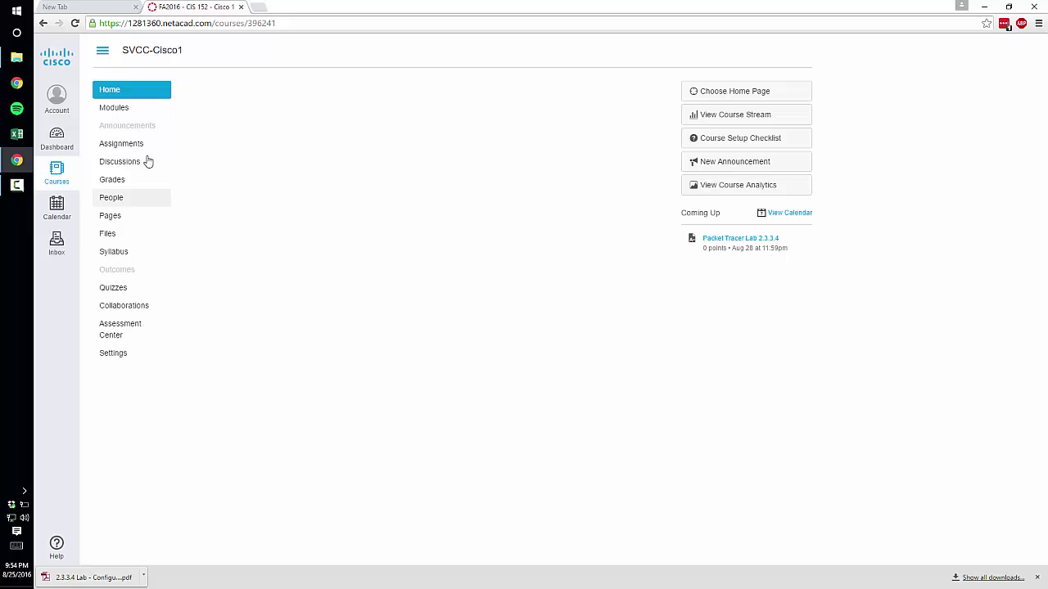
- Open the SVCC-Cisco1 course's Pretest Exam assignment from its Assignments list
click(128, 162)
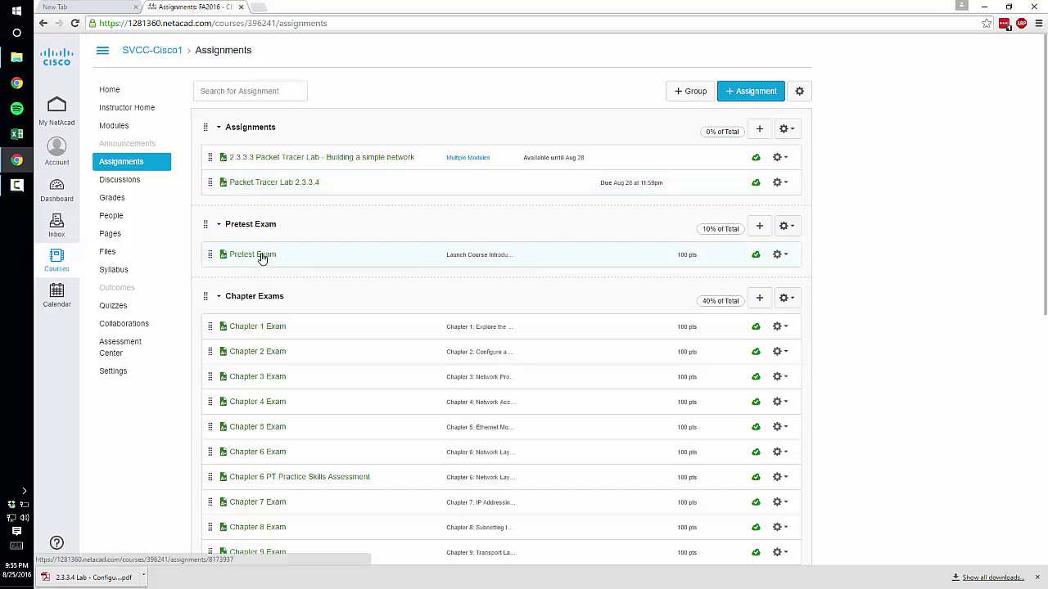
click(266, 255)
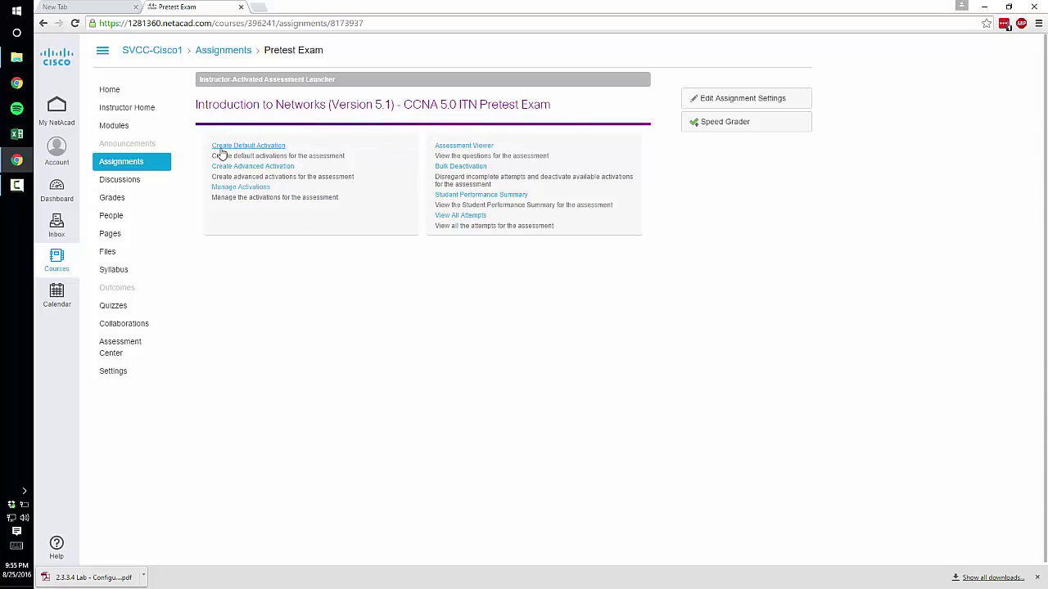
- Review the Pretest Exam advanced activation form and its exam table, then return to Assignments
click(260, 167)
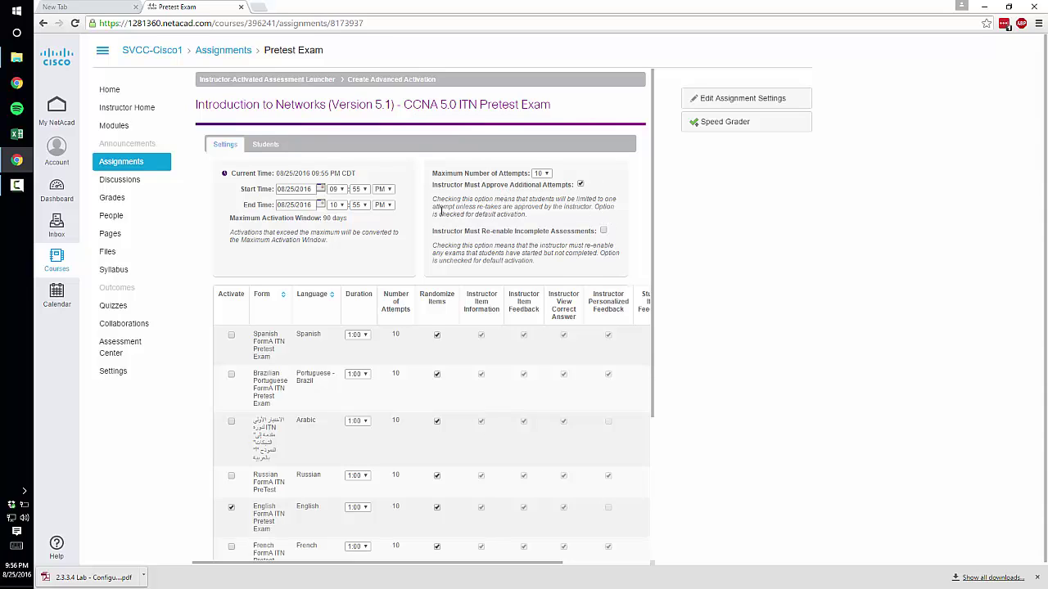
scroll(425, 307, down, 2)
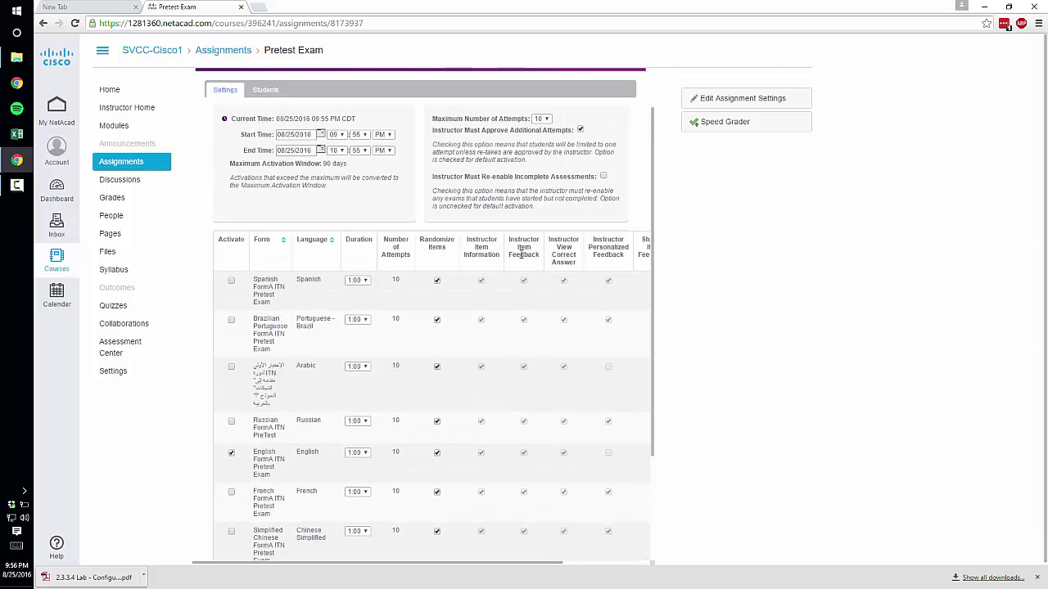
scroll(521, 257, down, 2)
scroll(438, 356, down, 2)
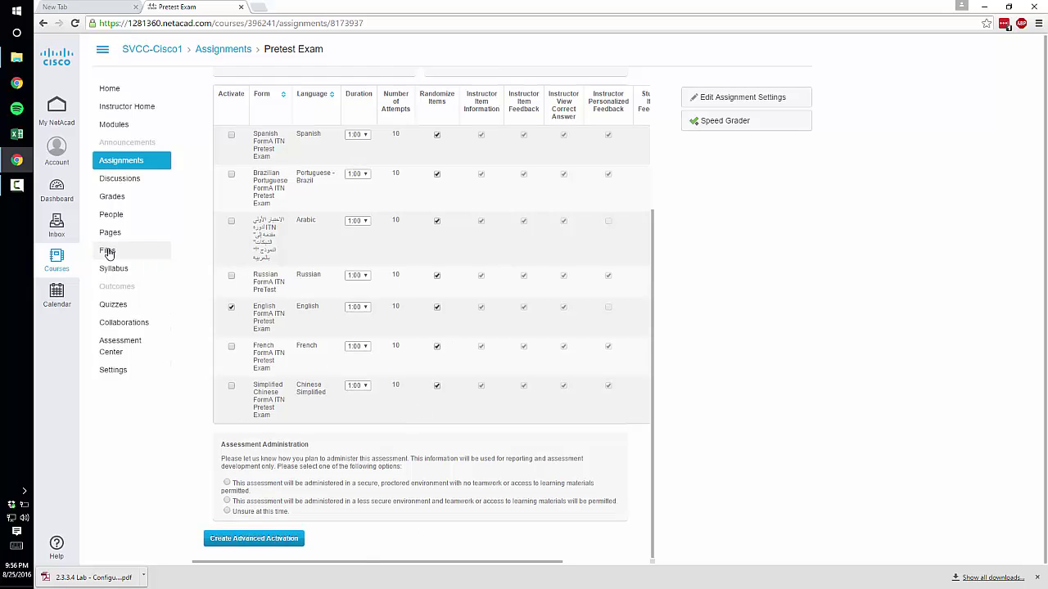
click(147, 168)
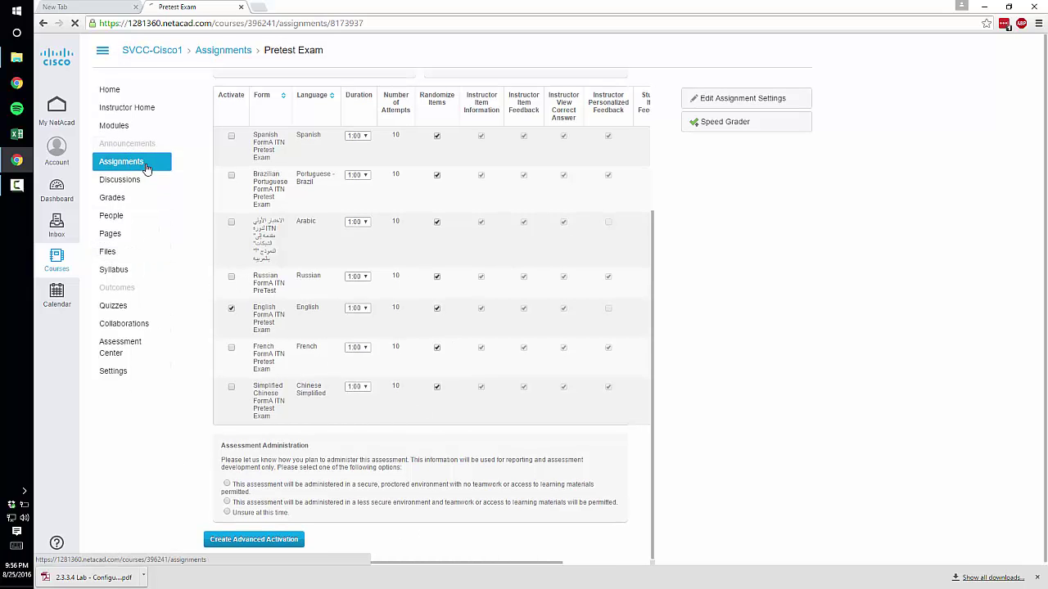